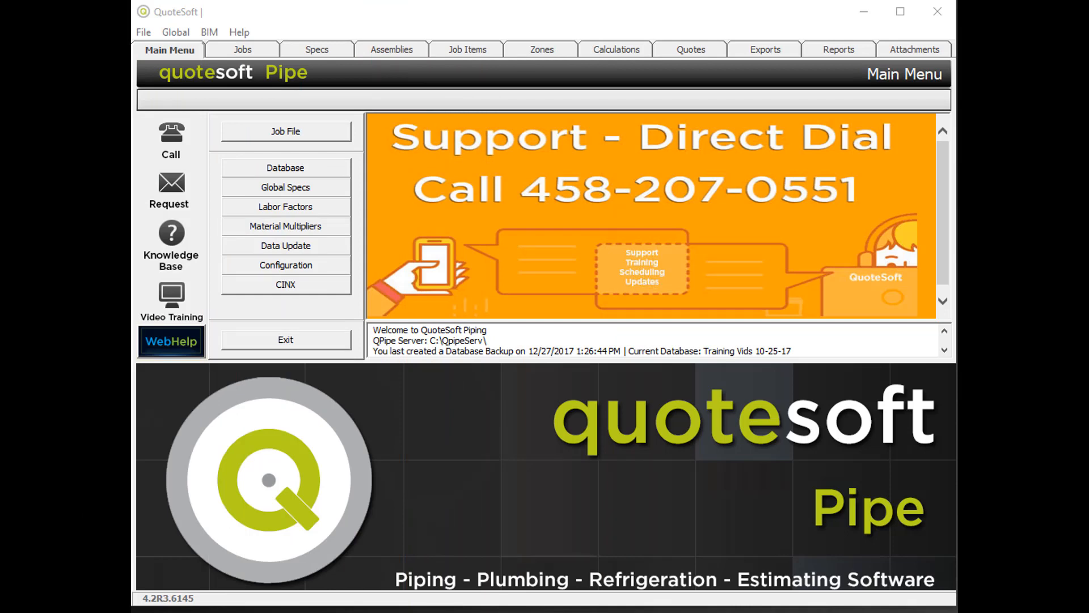
# Open the Plumbing Template Example job from the Templates folder and display its job items
pyautogui.click(172, 50)
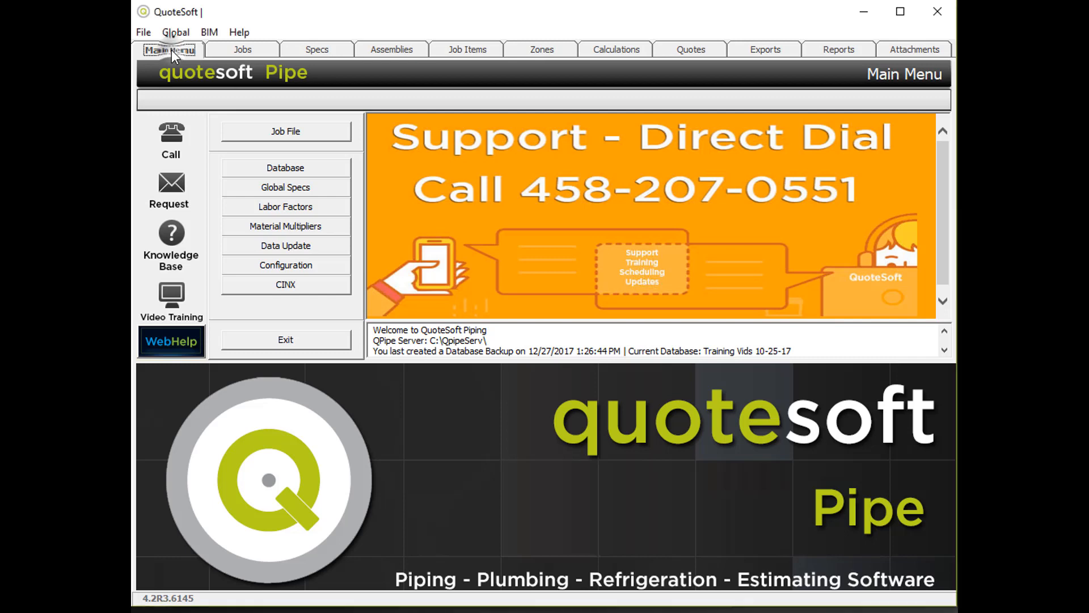
pyautogui.click(244, 50)
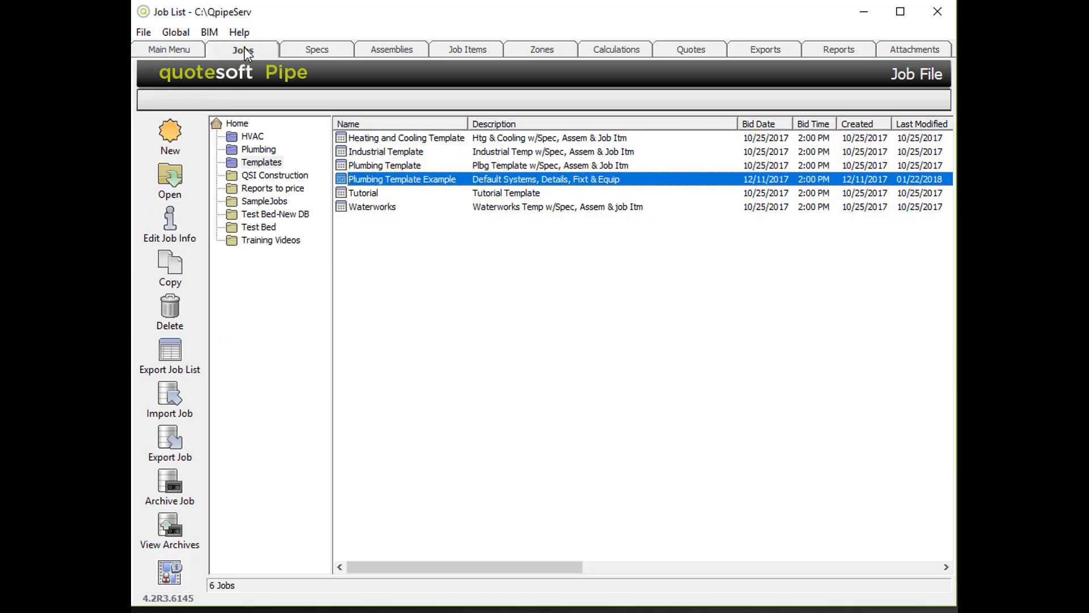
pyautogui.click(263, 162)
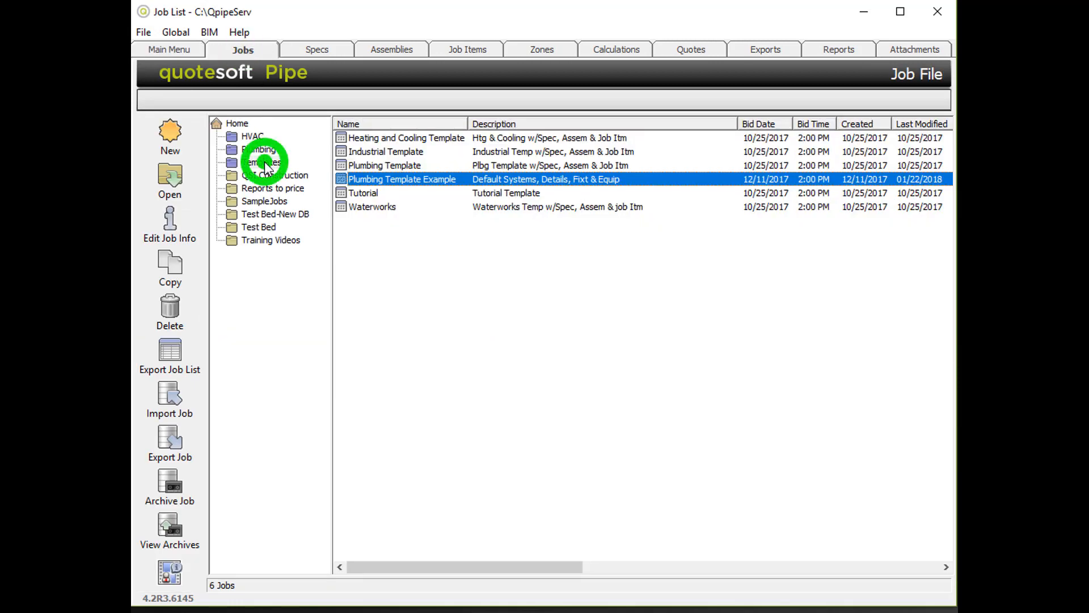
pyautogui.click(401, 180)
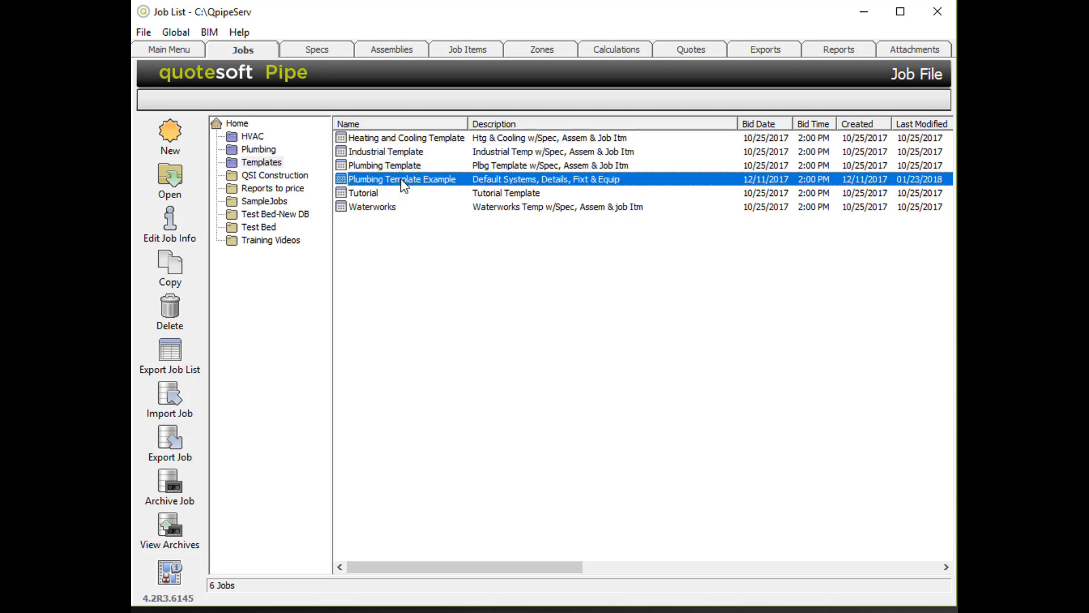
pyautogui.click(465, 50)
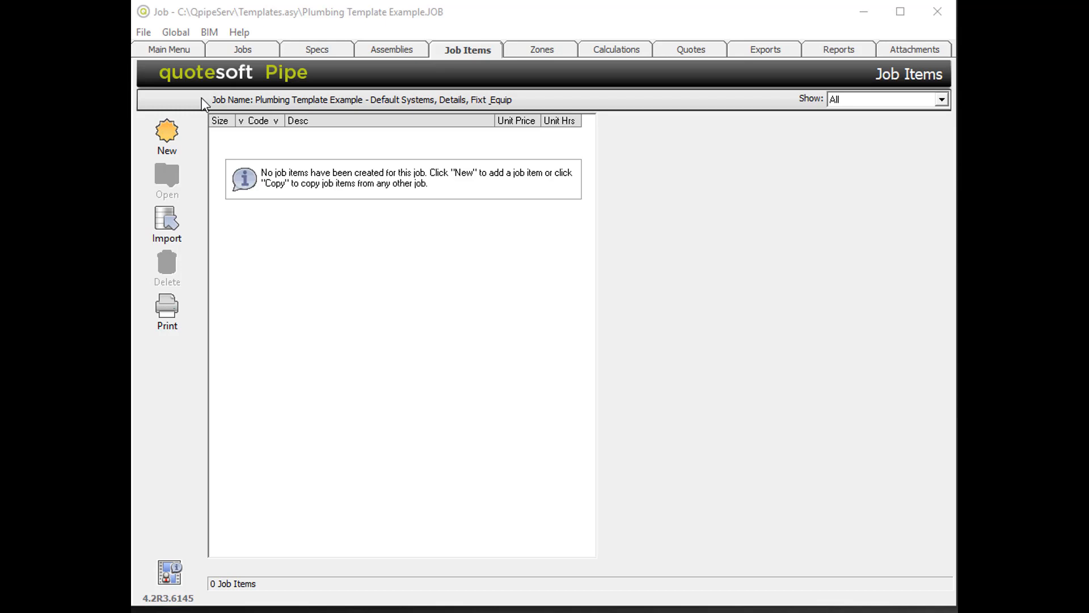
pyautogui.click(202, 98)
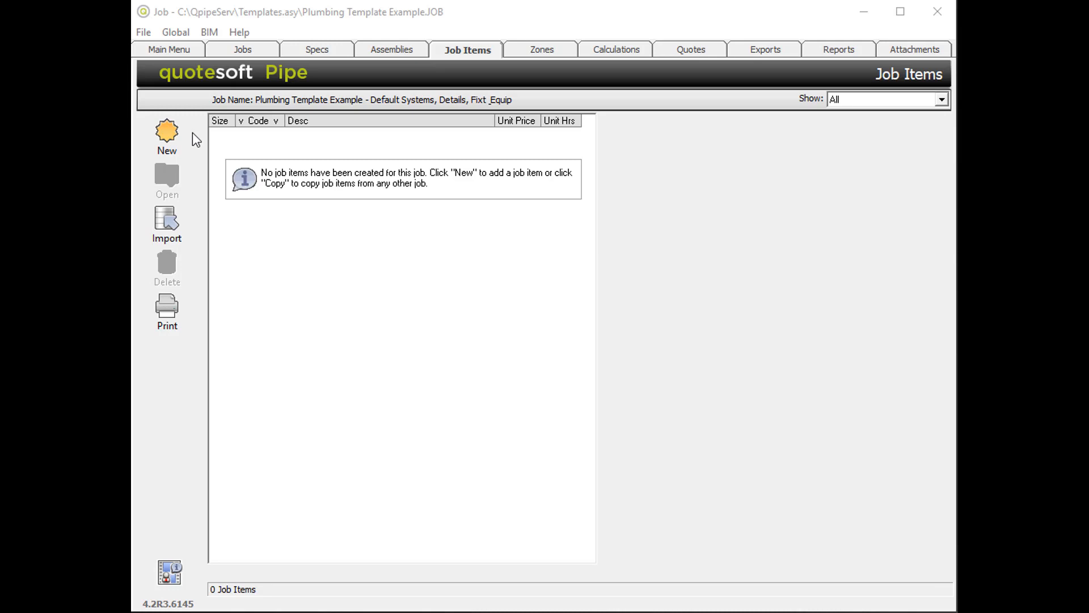
# Create a new job item with code WC-1, description "Wall Hung Water Closet" and units of Each
pyautogui.click(166, 132)
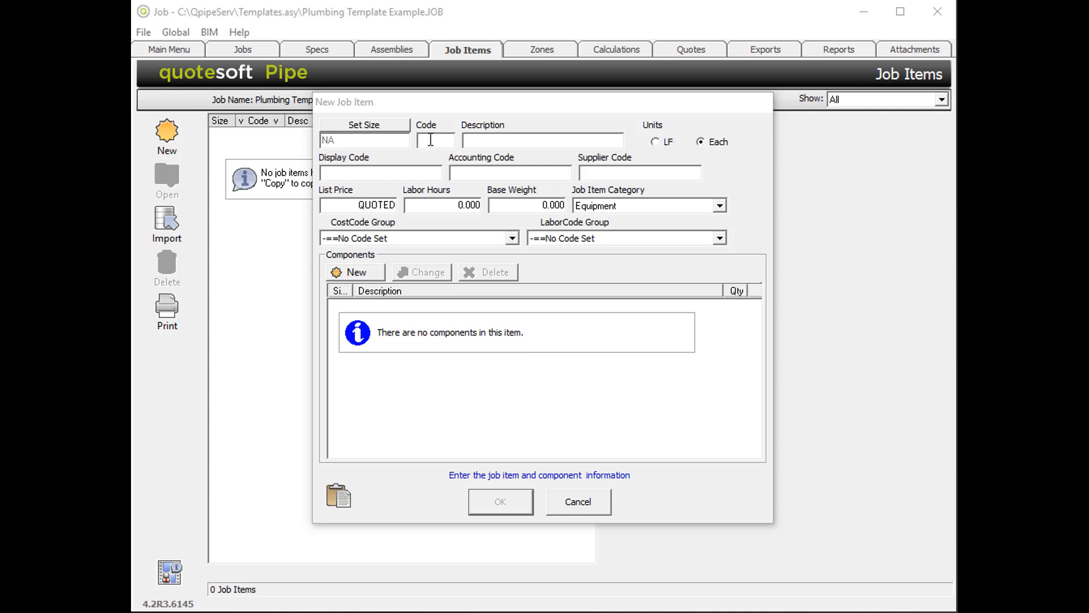
pyautogui.click(431, 140)
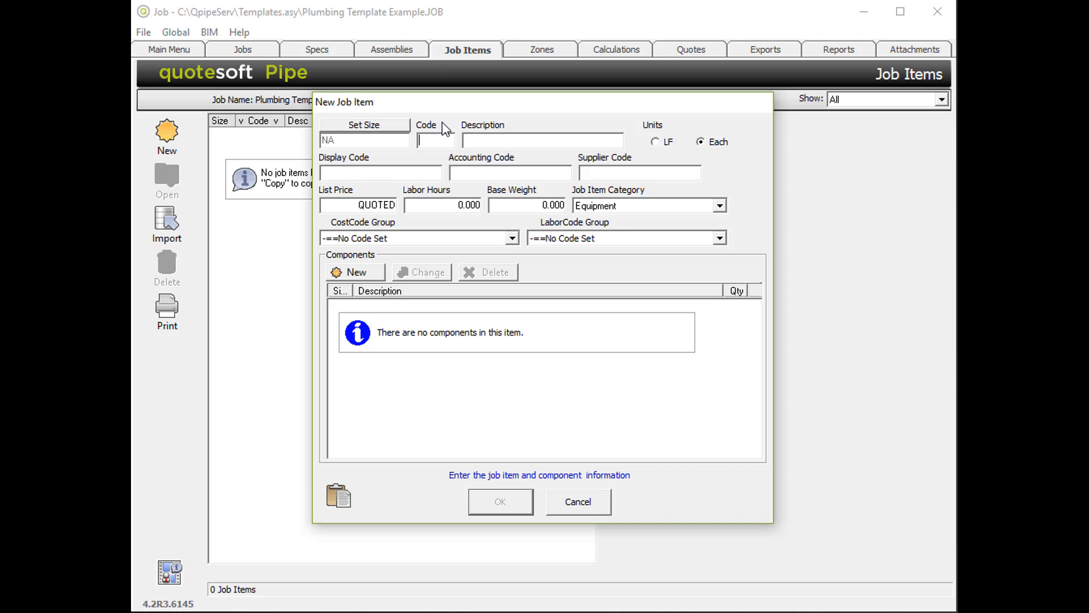
pyautogui.write('WC-1')
pyautogui.click(473, 139)
pyautogui.write('Wall Hung Water Closet')
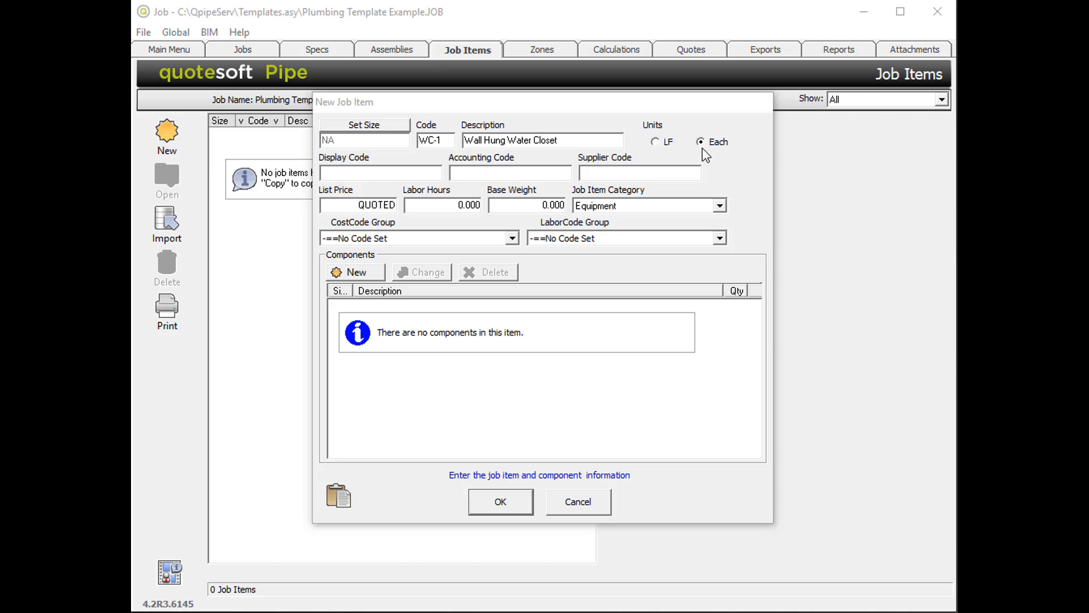
pyautogui.click(659, 143)
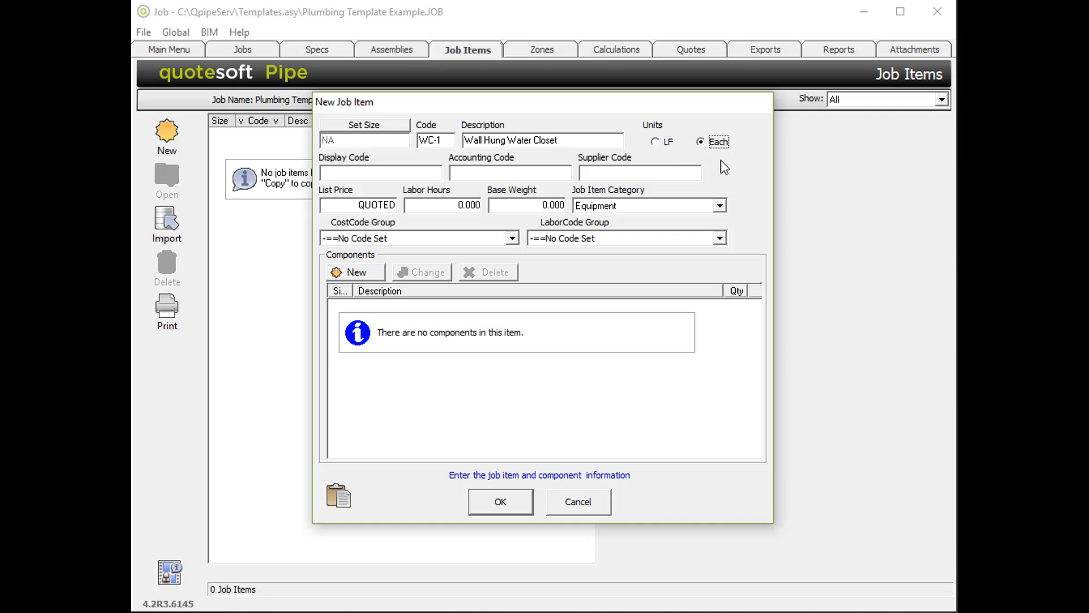
# Enter a trial list price of $325 for the Wall Hung Water Closet item
pyautogui.click(354, 208)
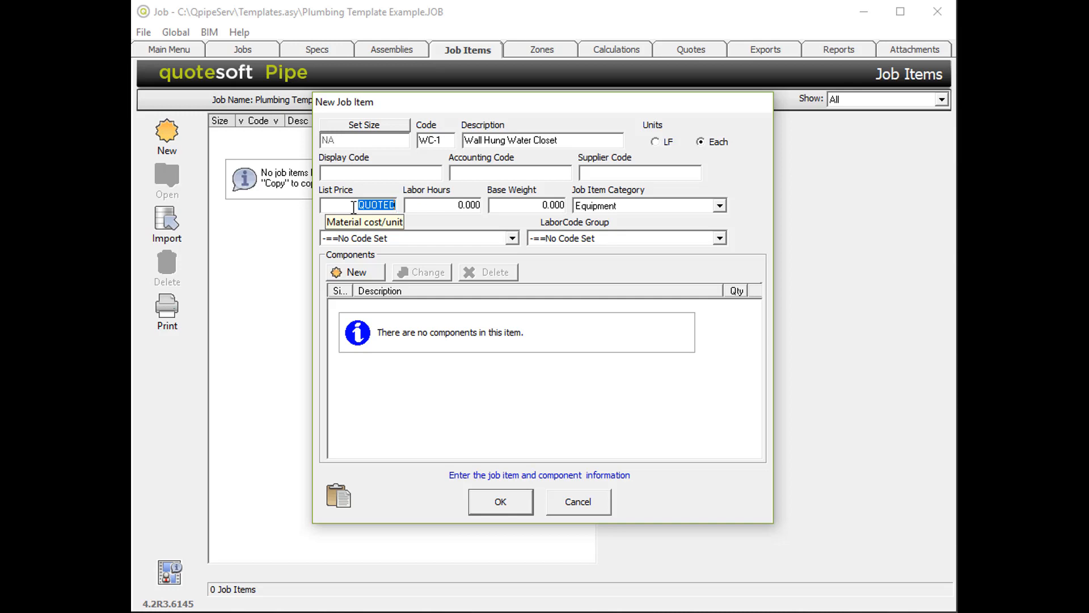
pyautogui.write('$3')
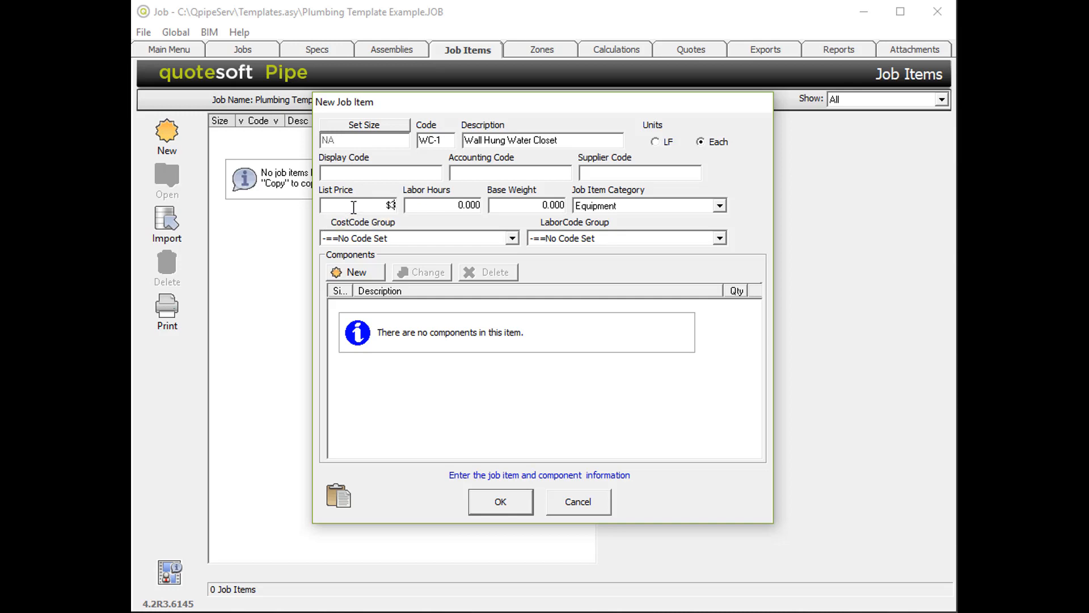
pyautogui.write('35')
# Set the list price of the Wall Hung Water Closet item to 0
pyautogui.moveTo(370, 207); pyautogui.dragTo(406, 207)
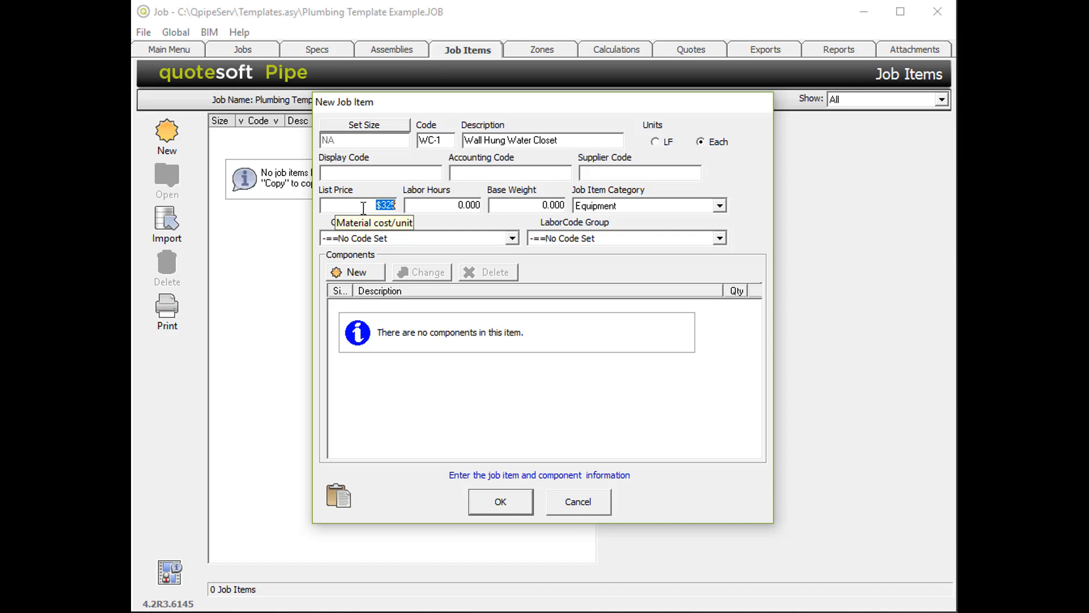
pyautogui.write('0')
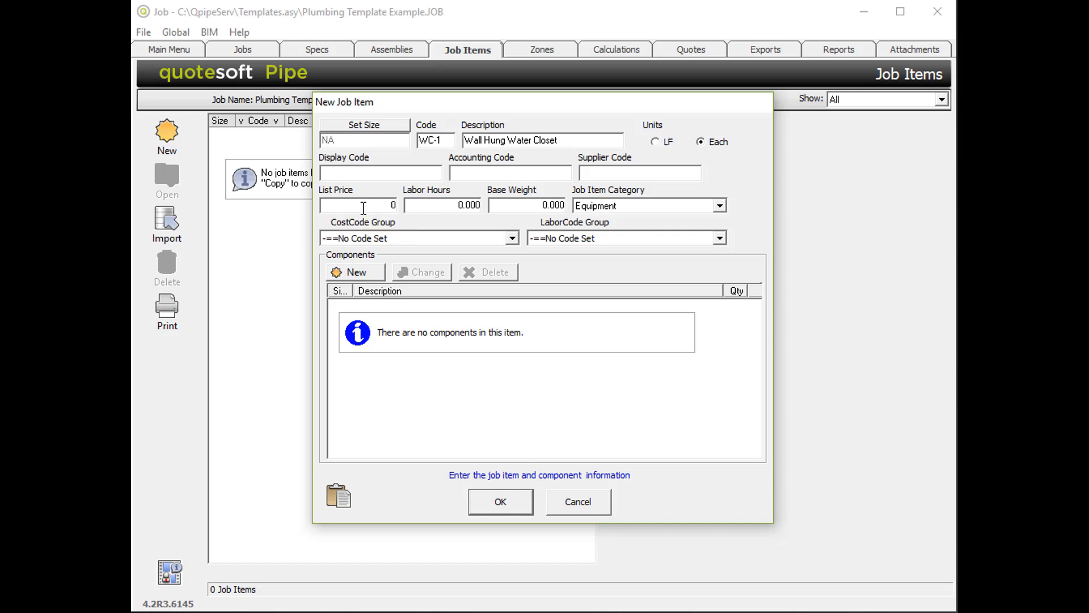
pyautogui.press('Return')
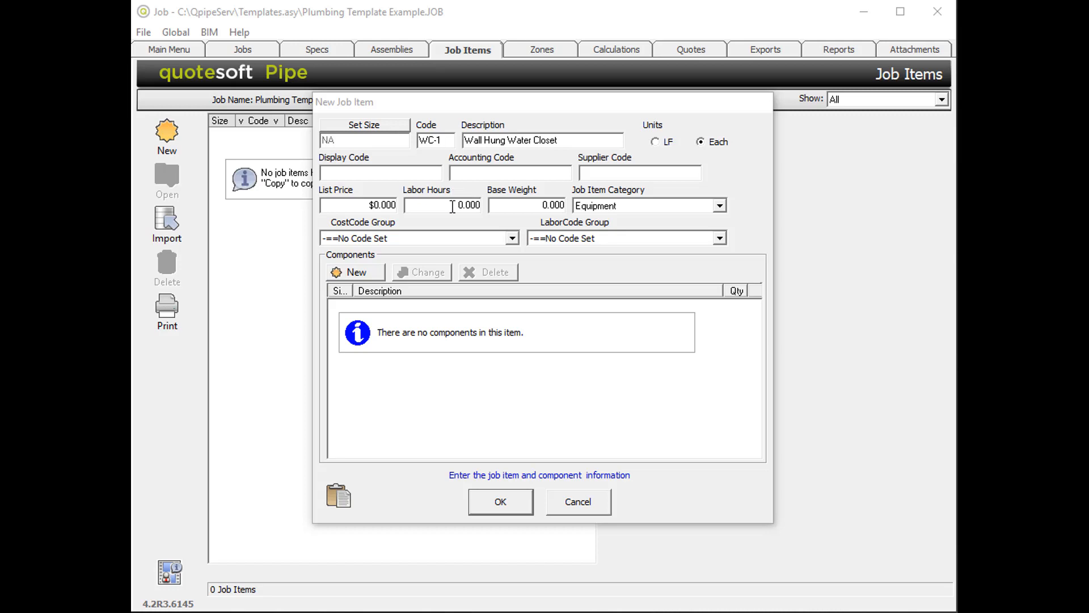
# Set the labor hours of the Wall Hung Water Closet item to 2.5
pyautogui.click(452, 206)
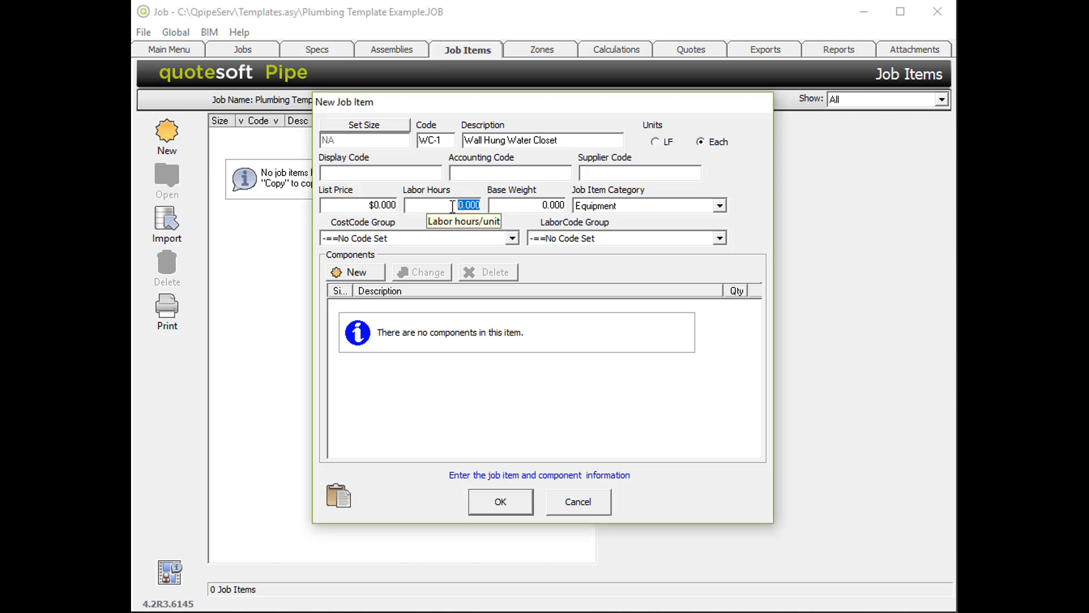
pyautogui.write('2.5')
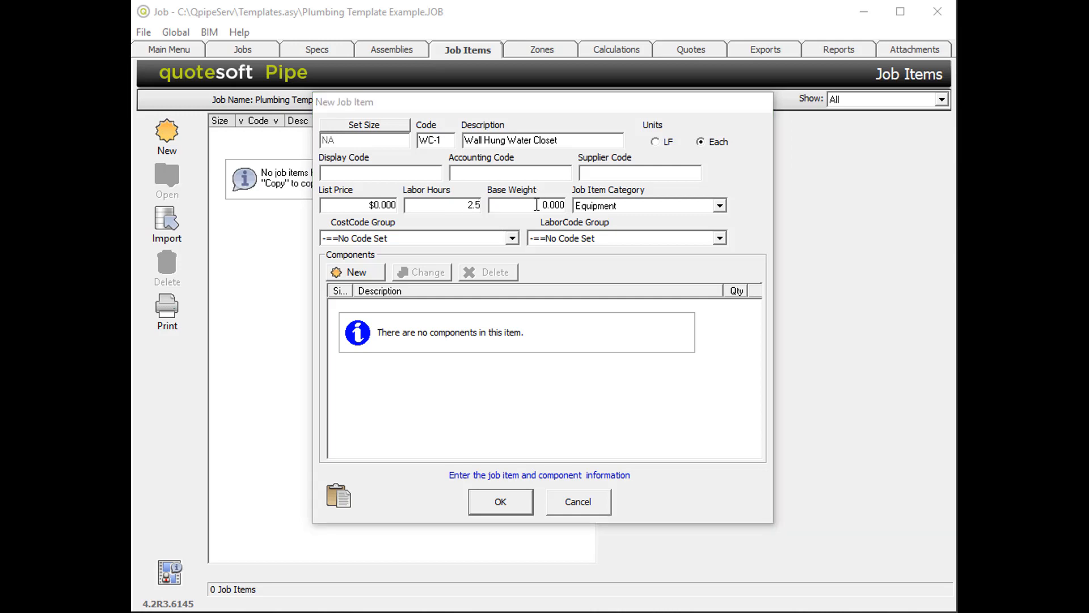
pyautogui.click(537, 205)
# Assign the WC-1 item to the Fixture category and save it to the job
pyautogui.click(719, 205)
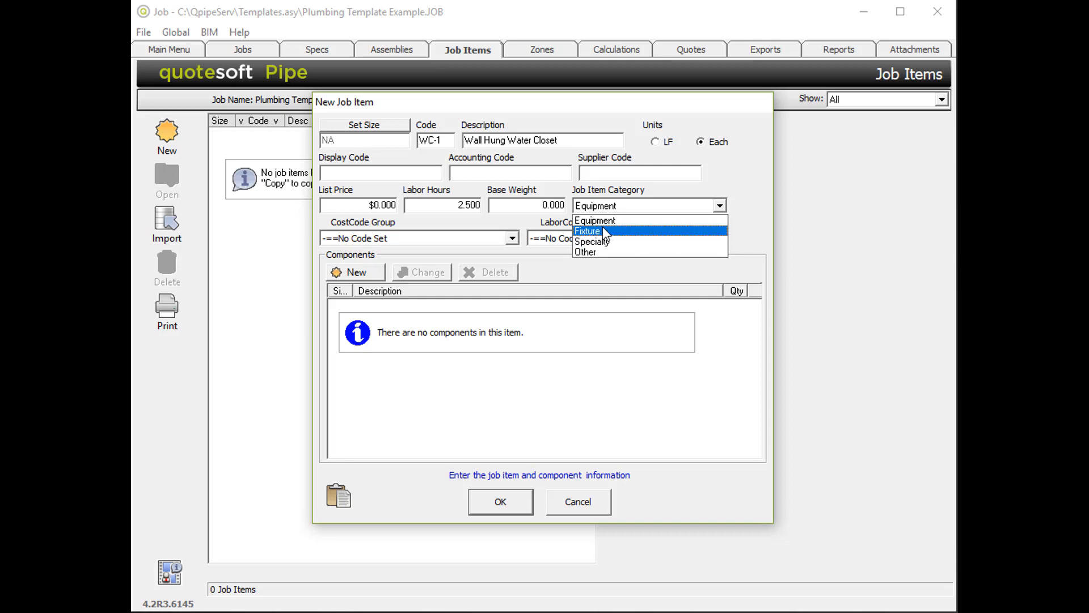
pyautogui.click(605, 232)
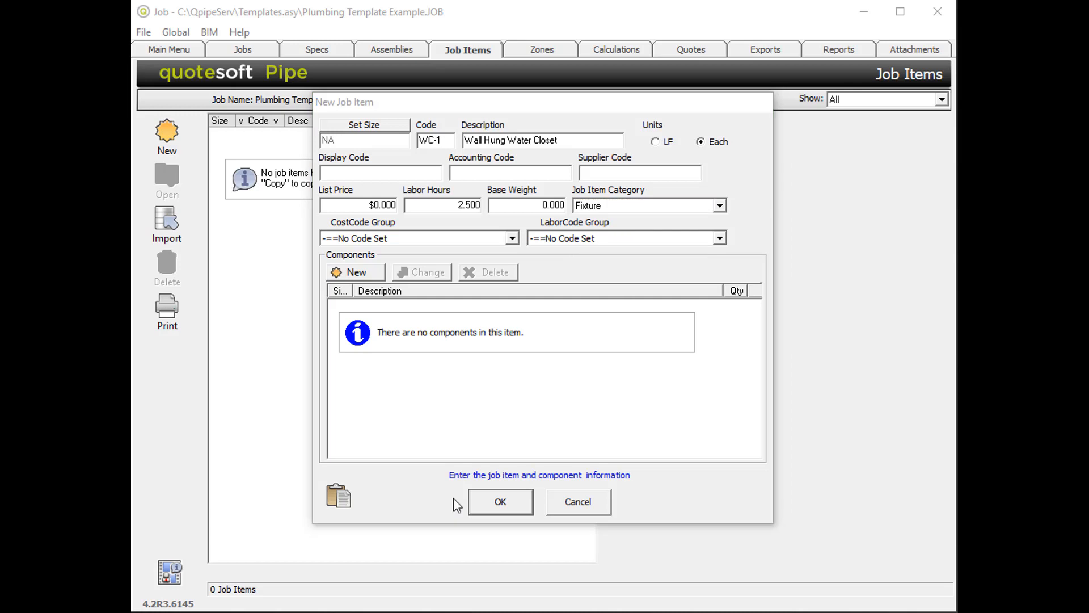
pyautogui.click(498, 501)
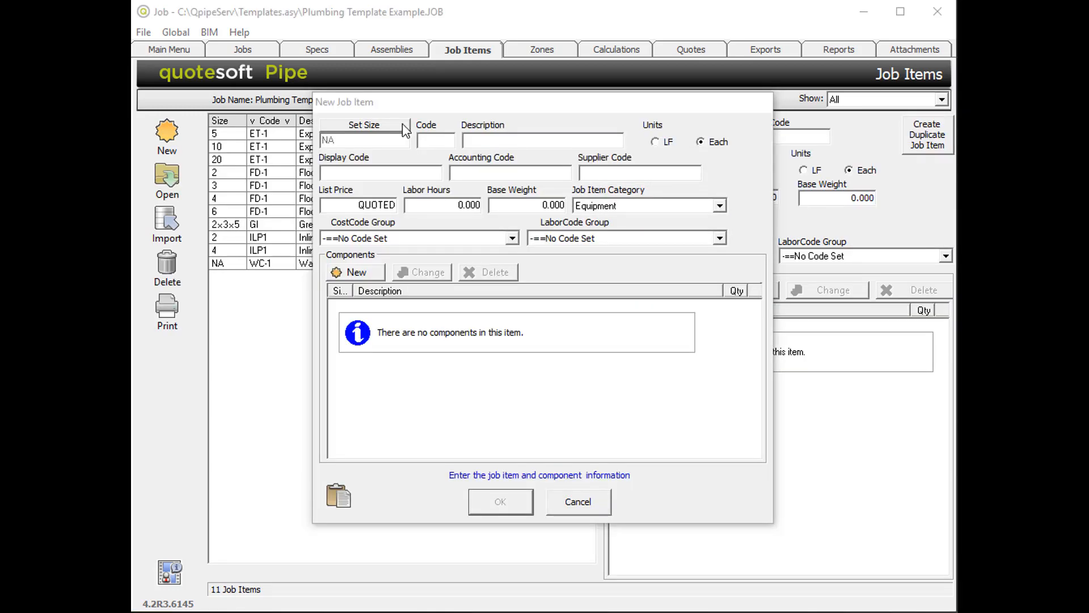
# Open the size settings of another new job item
pyautogui.click(402, 124)
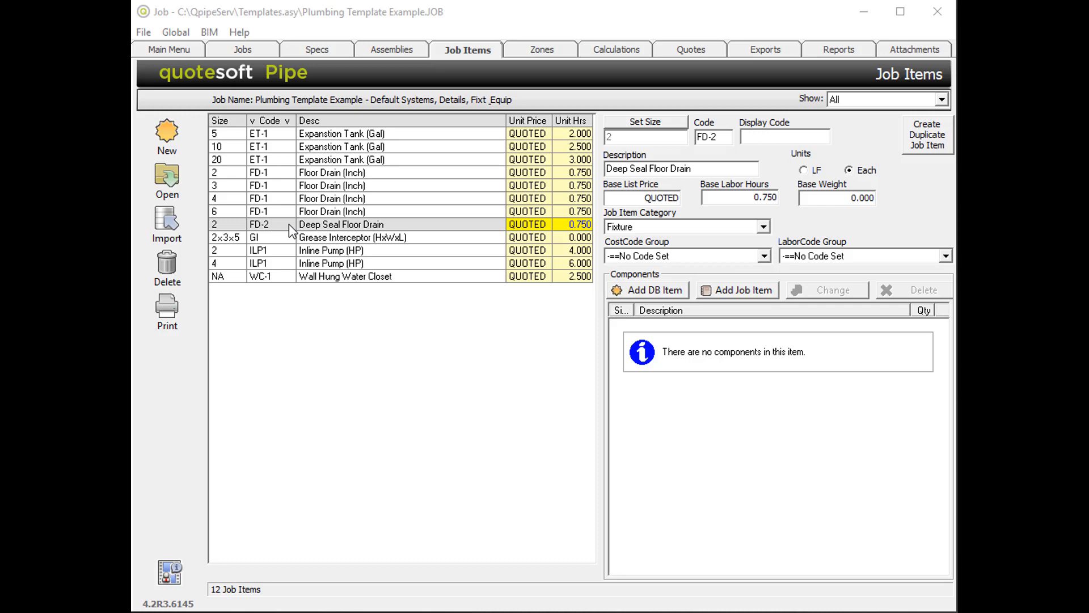
# Duplicate the size 2 Deep Seal Floor Drain (FD-2) as a new job item with Size #1 set to 3
pyautogui.click(288, 223)
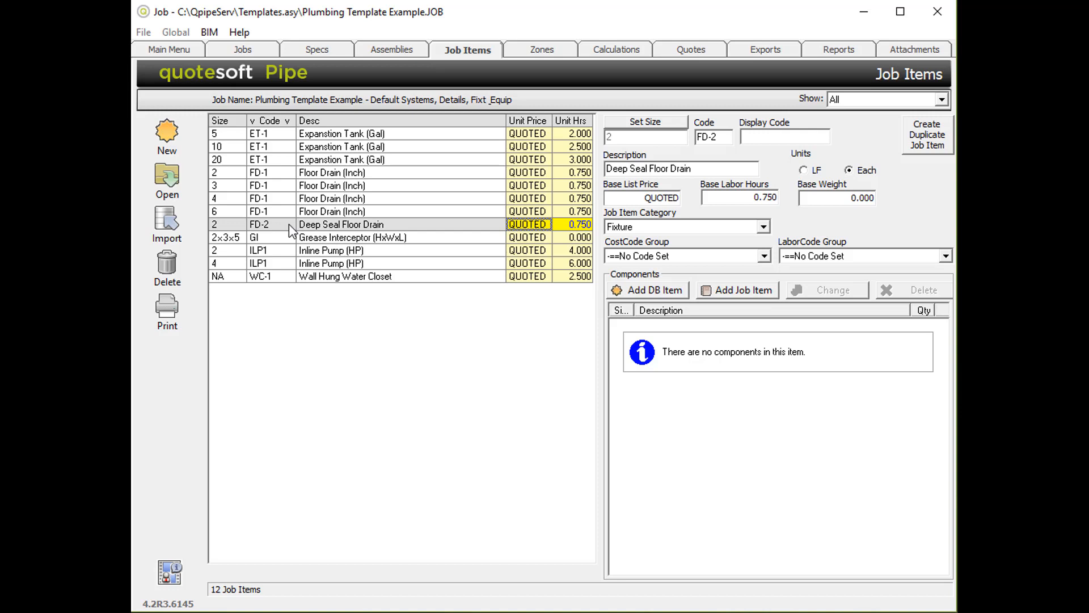
pyautogui.click(927, 134)
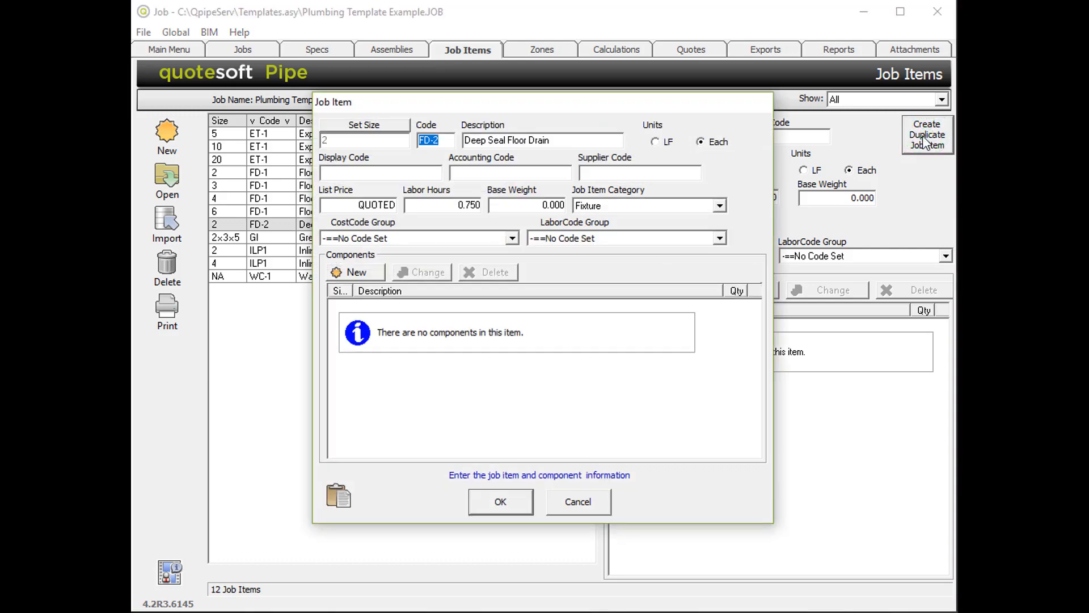
pyautogui.click(370, 126)
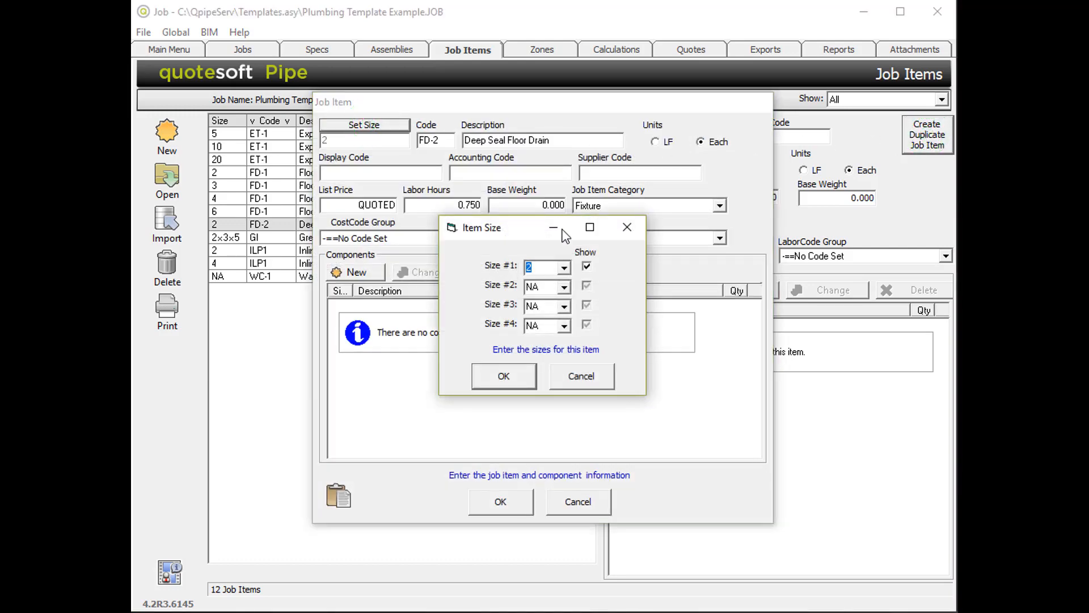
pyautogui.click(564, 268)
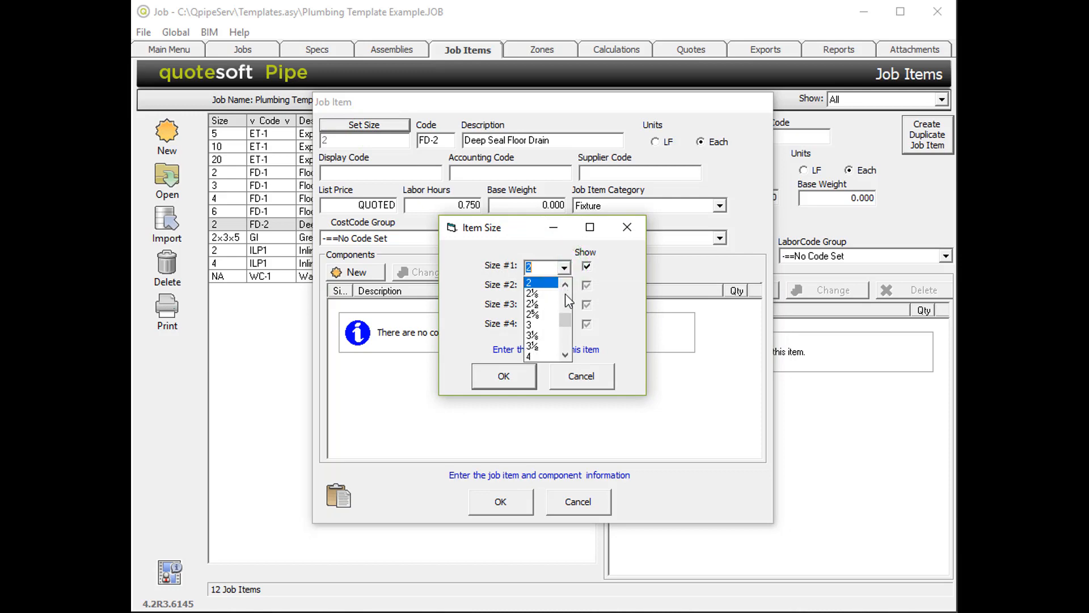
pyautogui.click(536, 324)
pyautogui.click(515, 379)
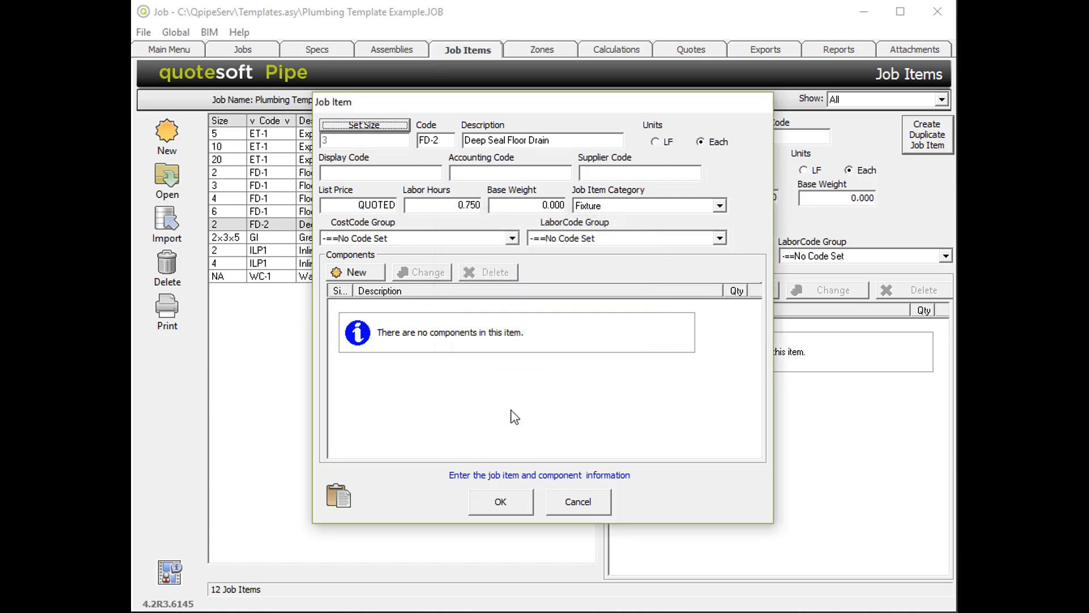
pyautogui.click(508, 505)
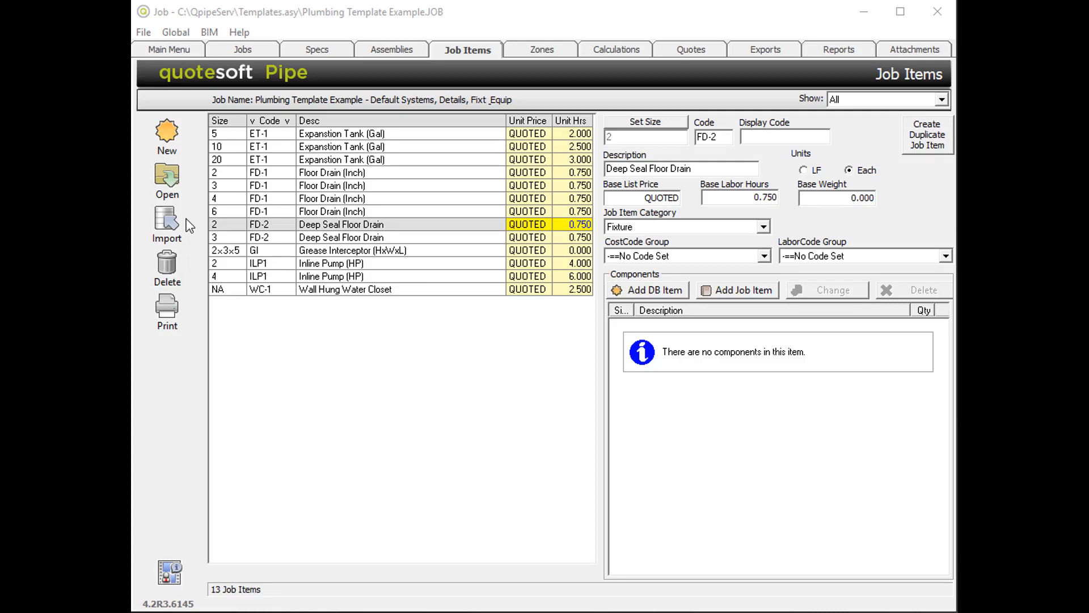
# Start a job item import and choose the Plumbing Template job in the Templates folder as the source
pyautogui.click(167, 221)
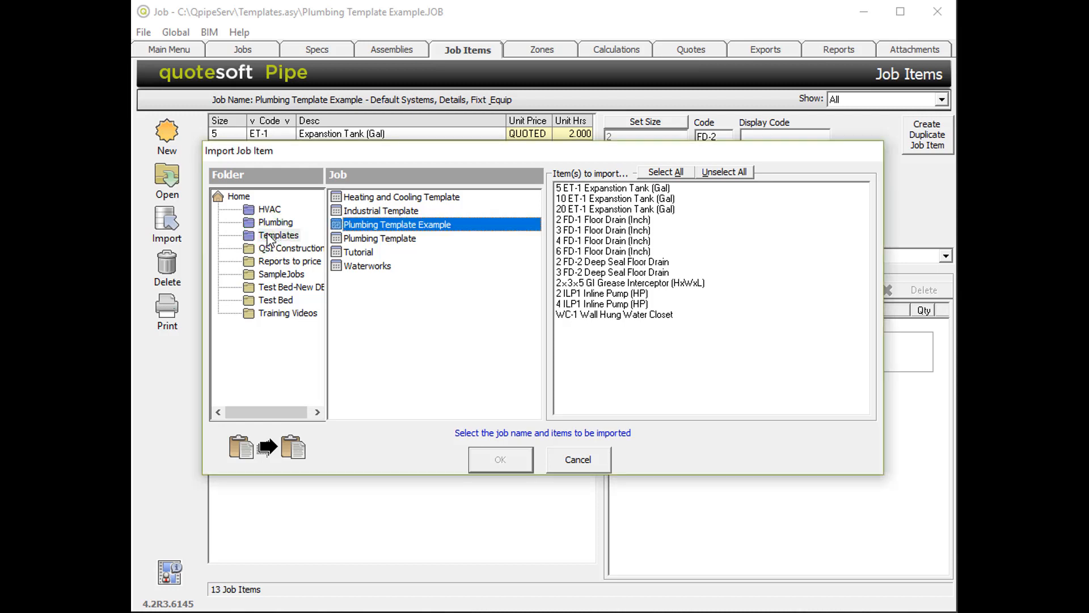
pyautogui.click(265, 275)
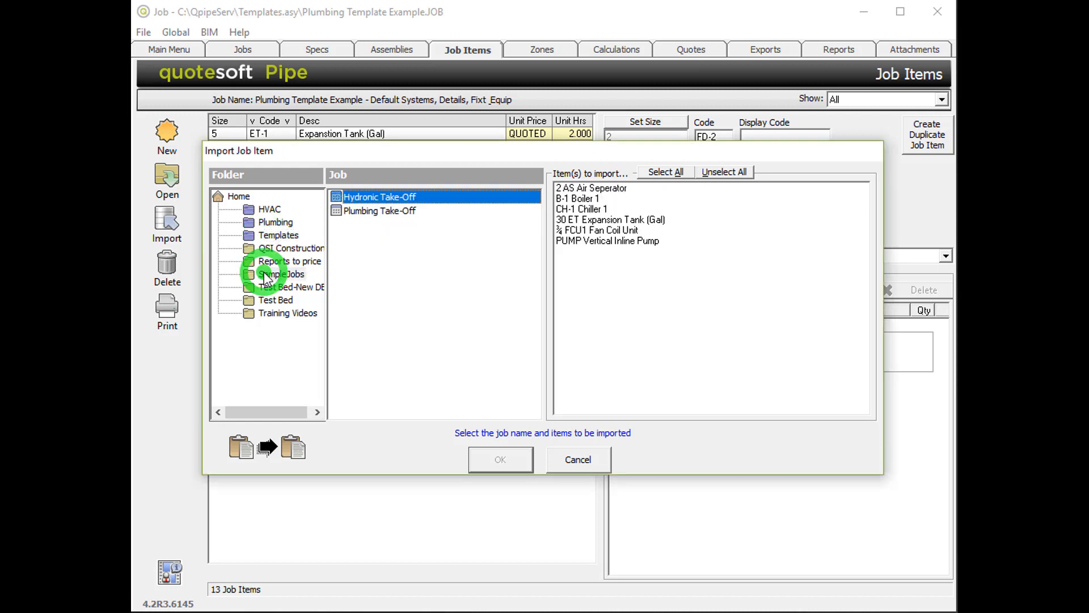
pyautogui.click(277, 236)
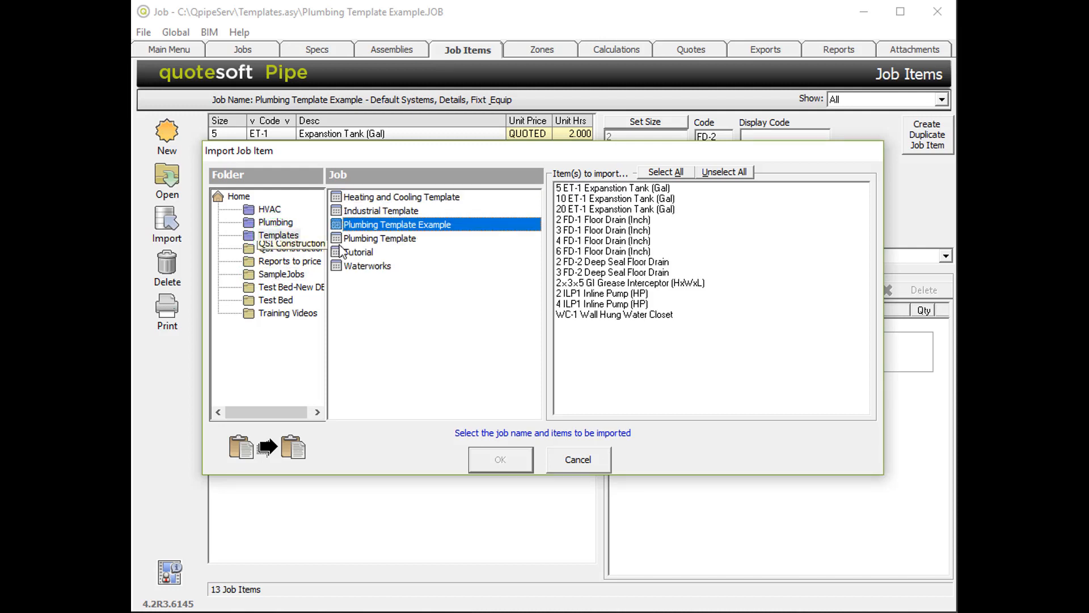
pyautogui.click(369, 240)
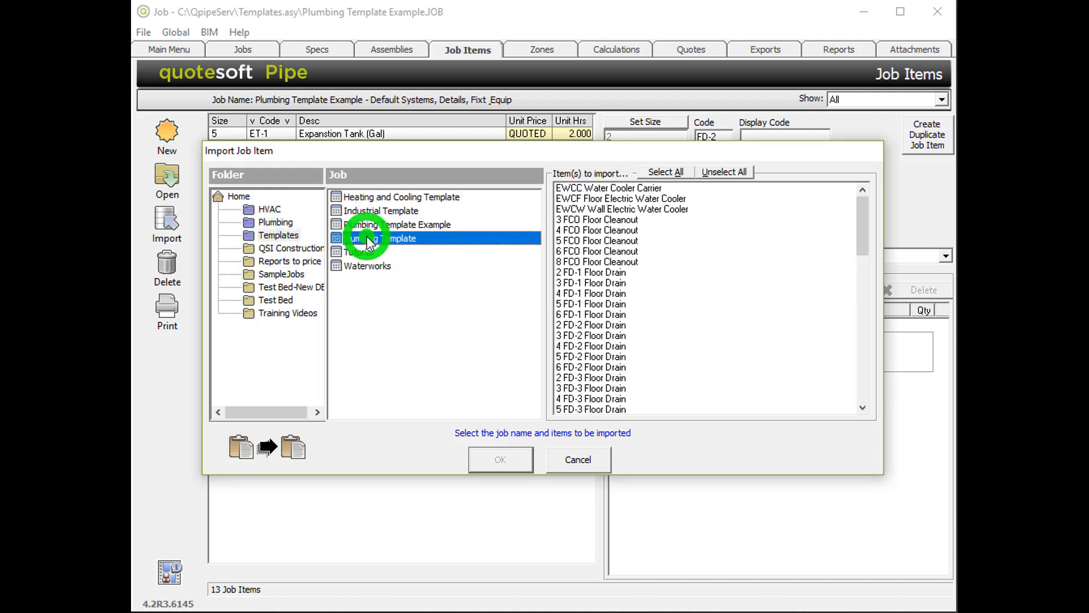
# Import the FCO Floor Cleanout items in sizes 3, 4, 5 and 6 into the current job
pyautogui.click(593, 220)
pyautogui.keyDown('ctrl'); pyautogui.click(587, 232); pyautogui.keyUp('ctrl')
pyautogui.keyDown('ctrl'); pyautogui.click(586, 242); pyautogui.keyUp('ctrl')
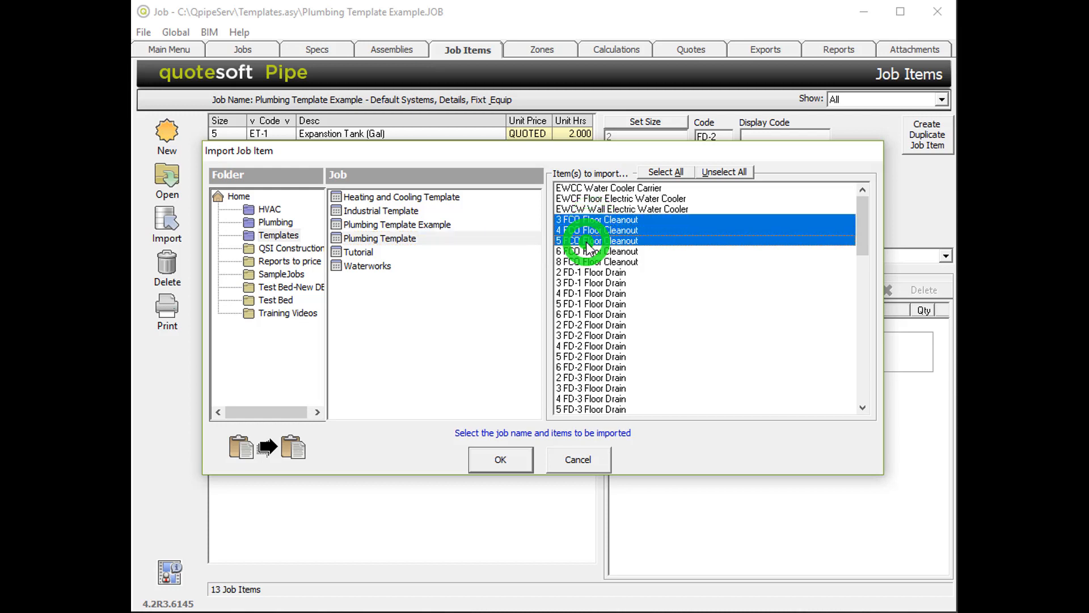
pyautogui.keyDown('ctrl'); pyautogui.click(587, 252); pyautogui.keyUp('ctrl')
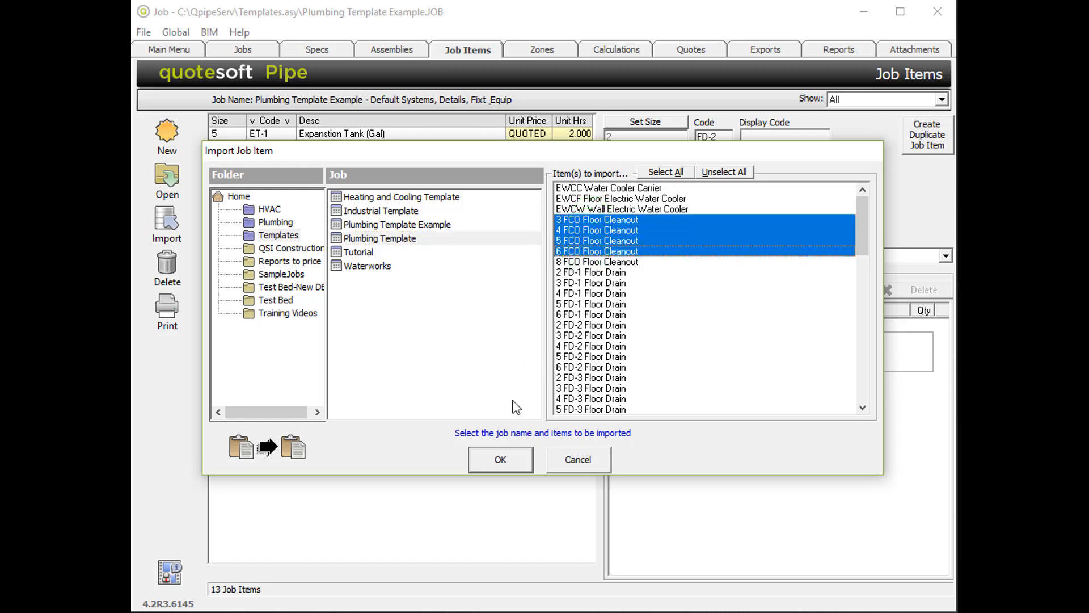
pyautogui.click(504, 458)
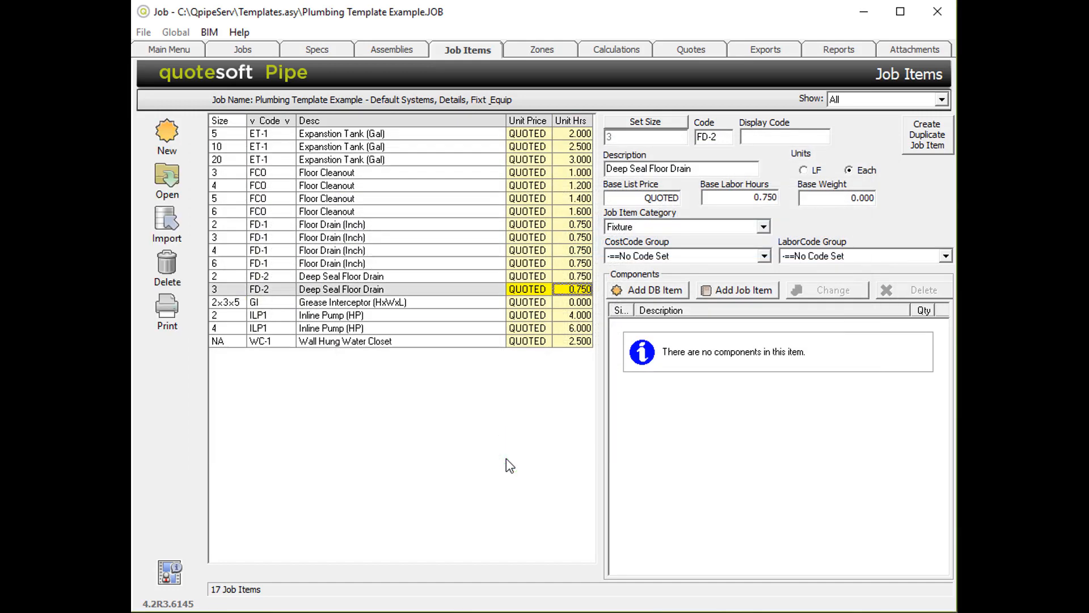
# Open the size 3 Floor Cleanout (FCO) job item and select its labor hours for editing
pyautogui.click(376, 172)
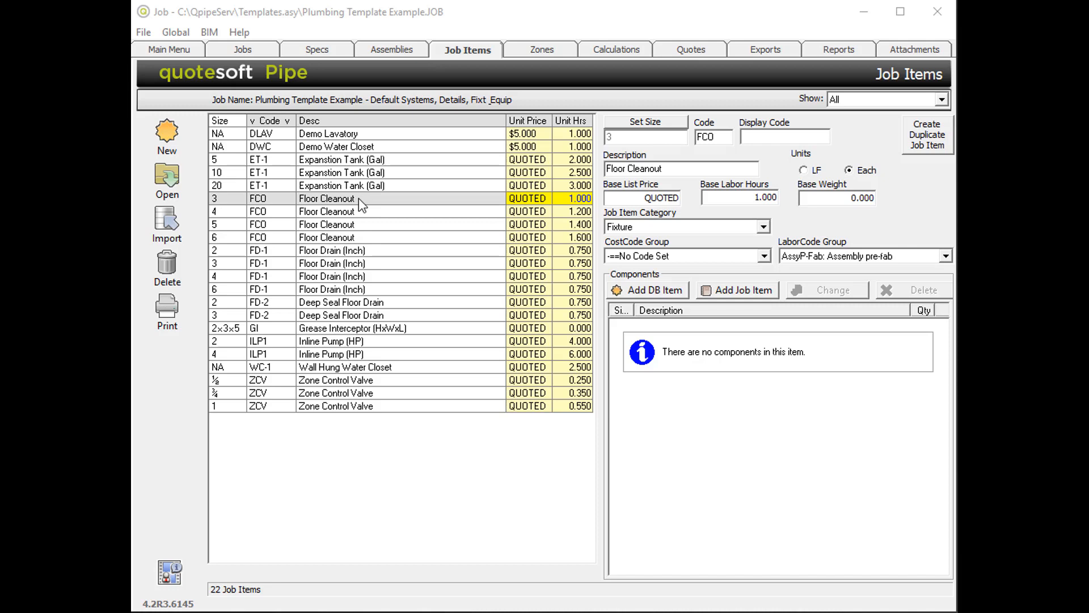
pyautogui.click(359, 199)
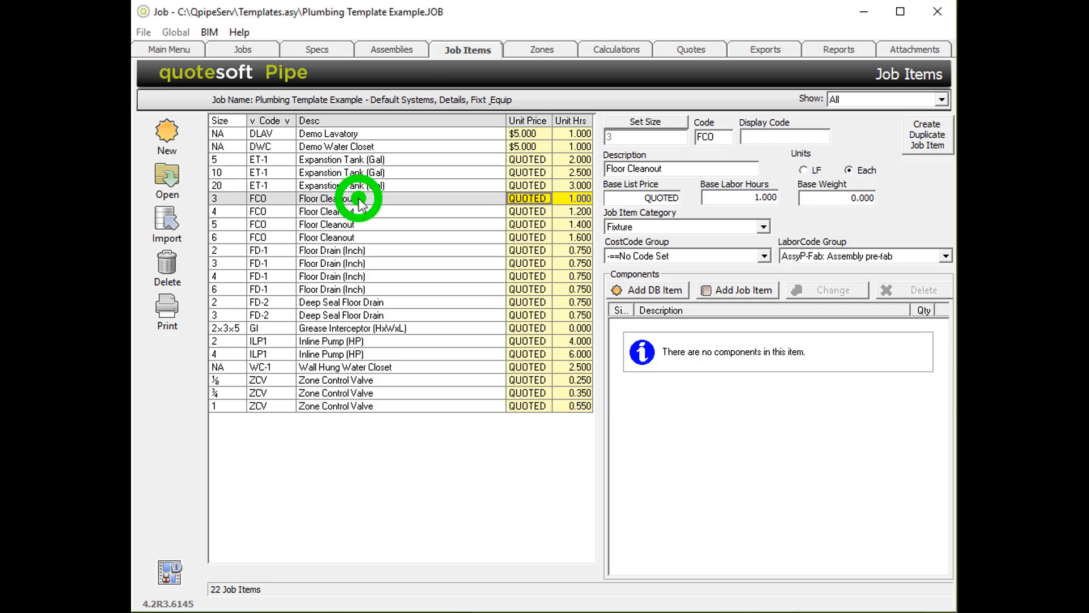
pyautogui.click(166, 179)
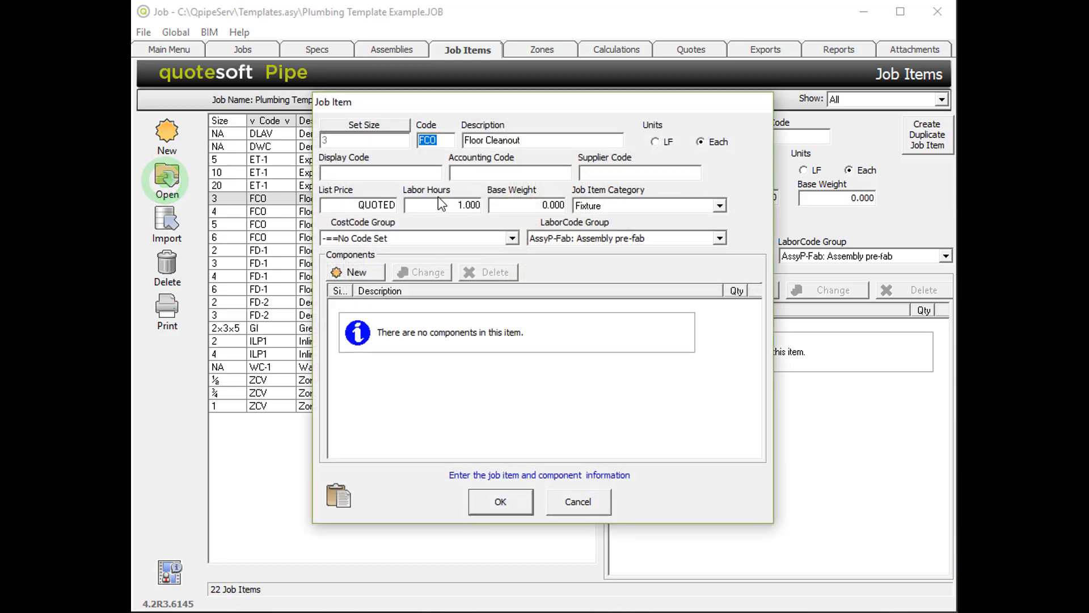
pyautogui.click(440, 204)
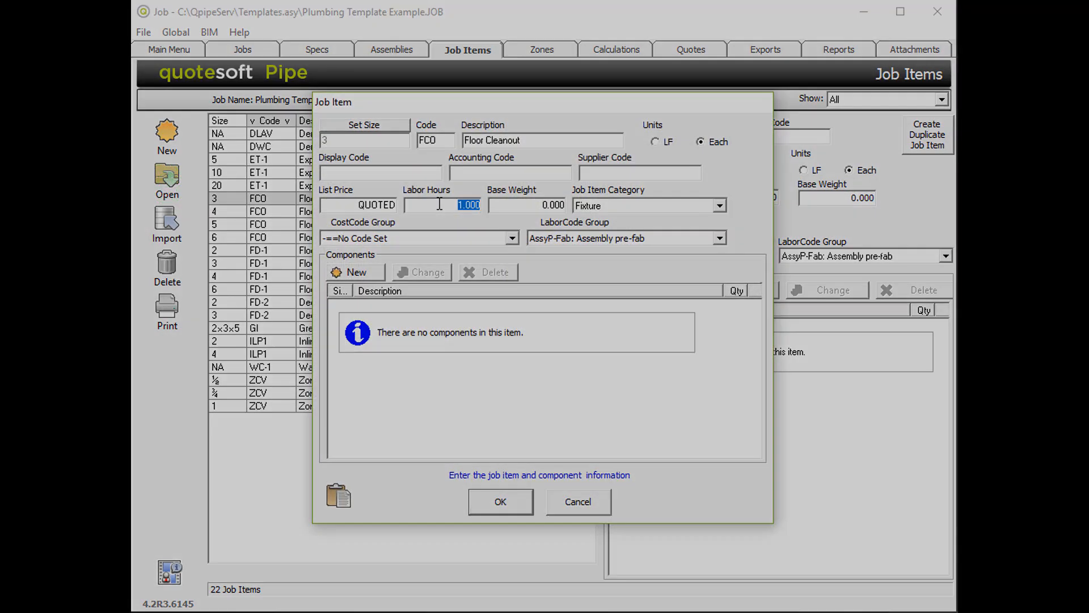